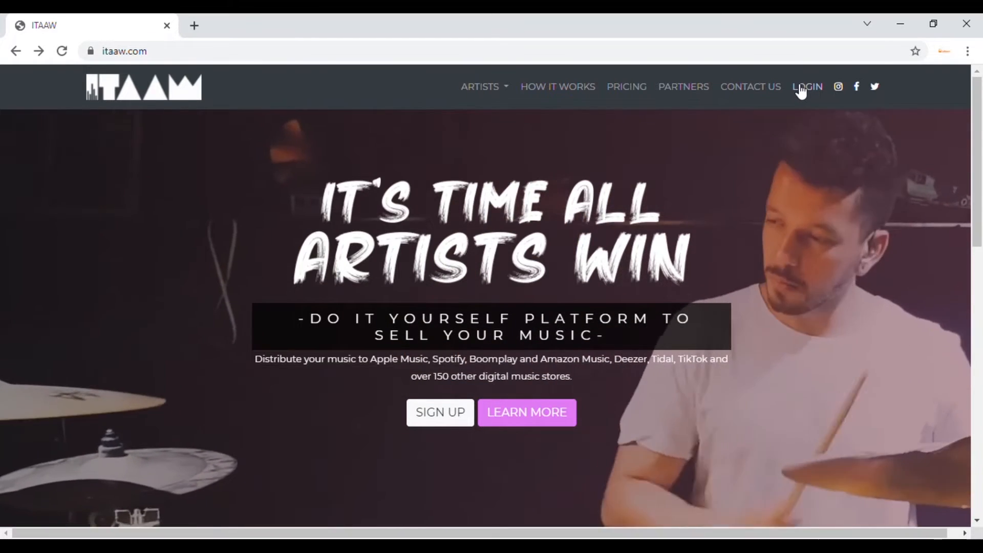
# Sign in to ITAAW Distribution with the saved account e-mail and the account password.
pyautogui.click(801, 88)
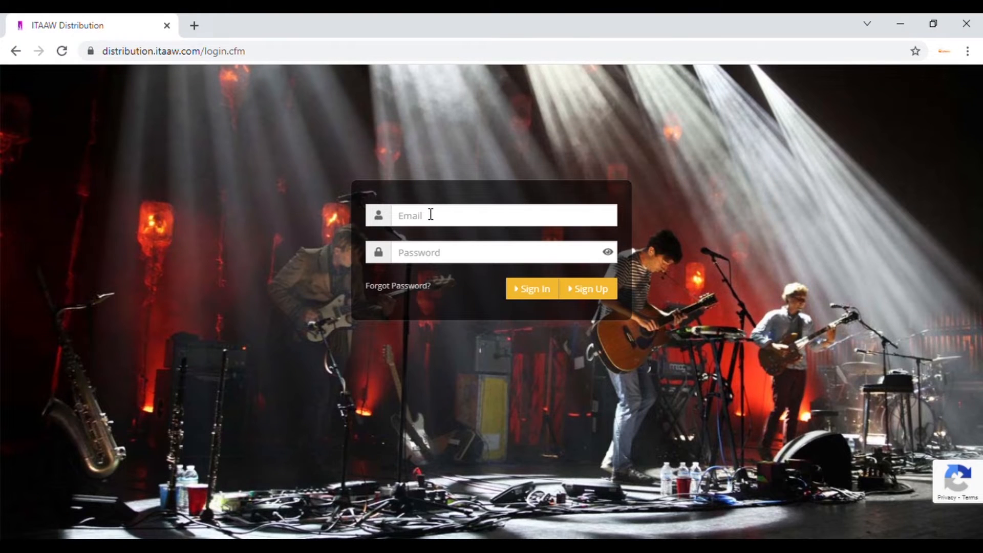
pyautogui.click(433, 214)
pyautogui.write('info')
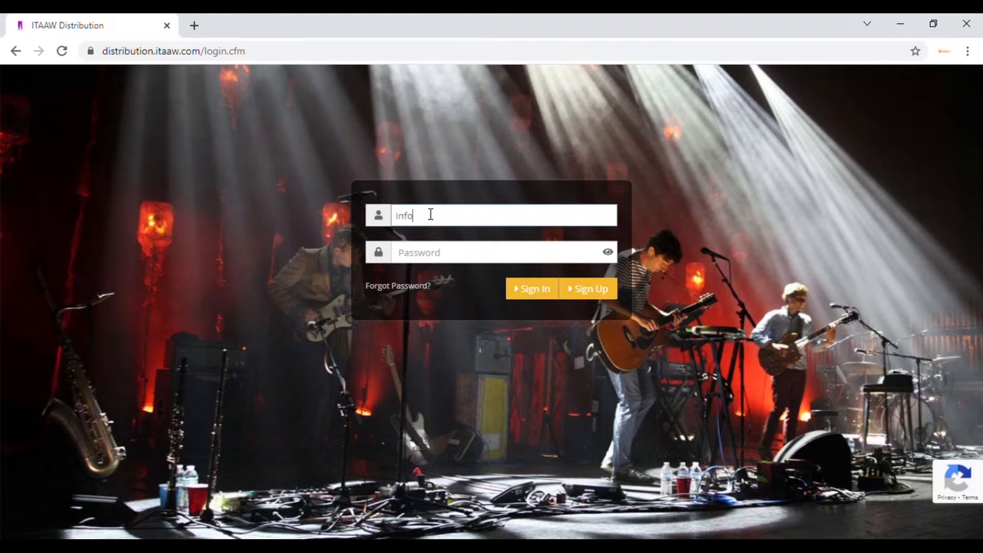
pyautogui.click(432, 241)
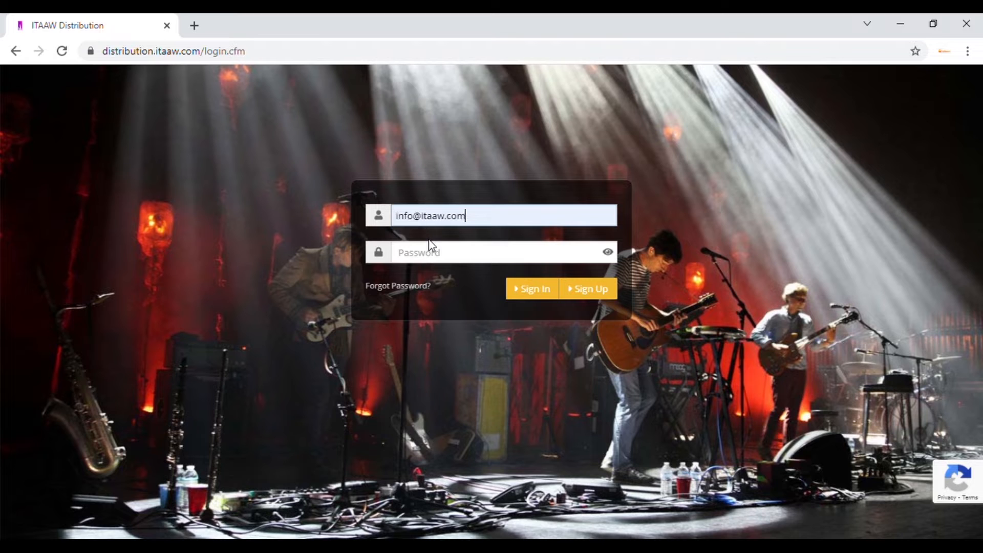
pyautogui.click(418, 258)
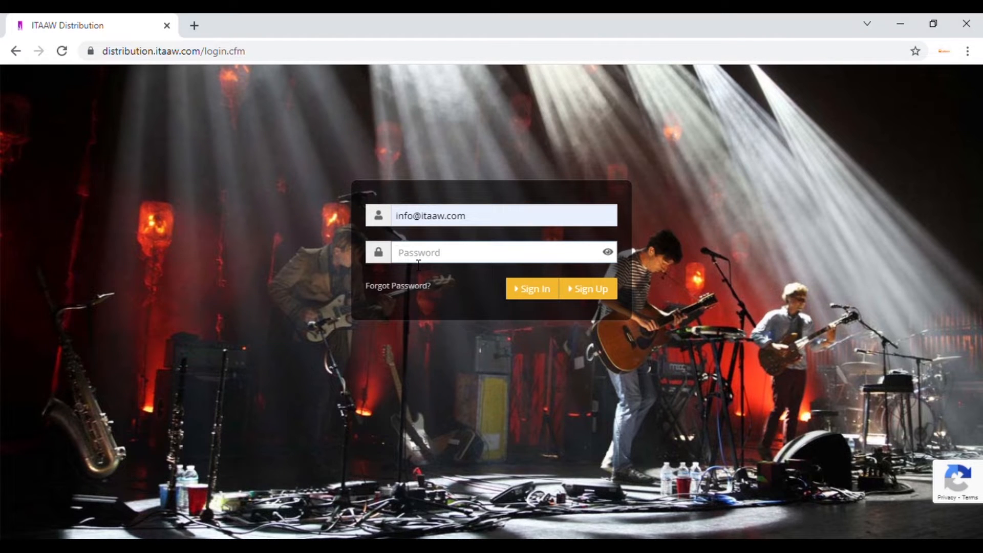
pyautogui.write('••••••••••')
pyautogui.click(524, 297)
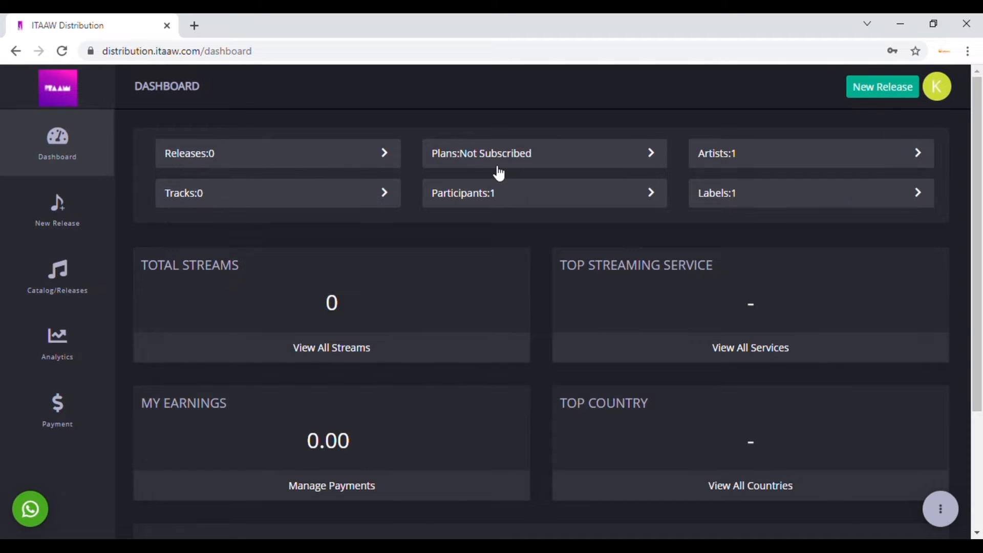
# Open the Artists list under Catalog/Releases in the sidebar.
pyautogui.click(69, 286)
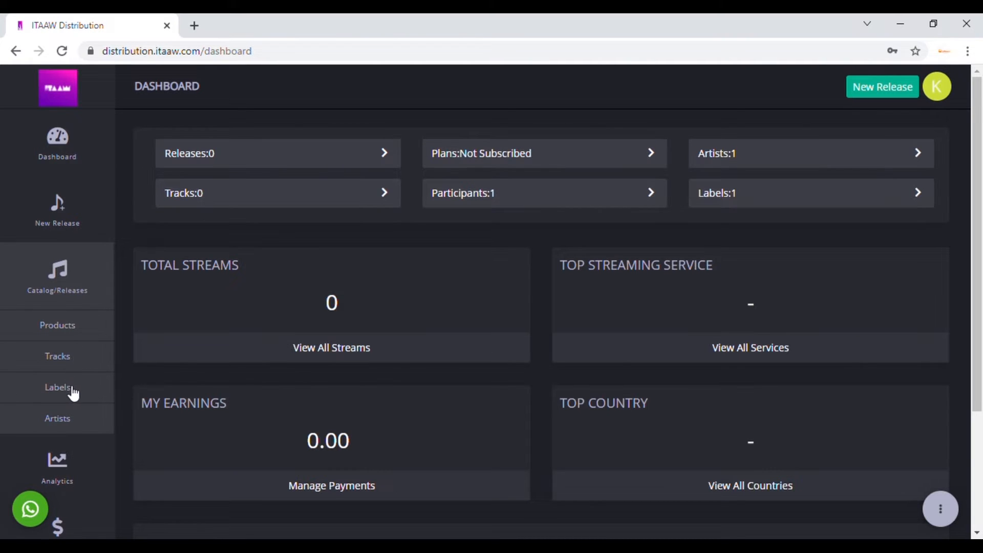
pyautogui.click(67, 420)
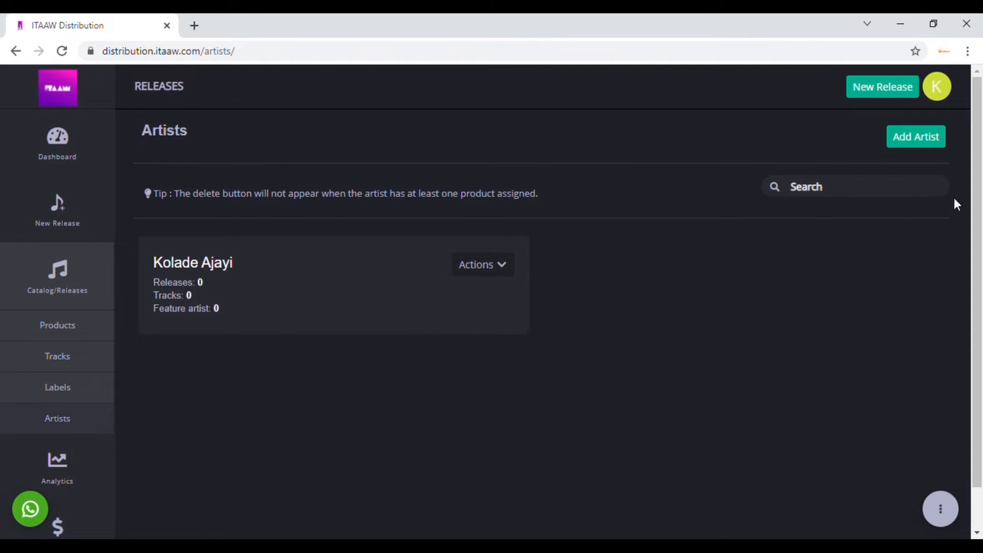
# Add a new artist named 'Yovi' with country Nigeria and save it.
pyautogui.click(927, 146)
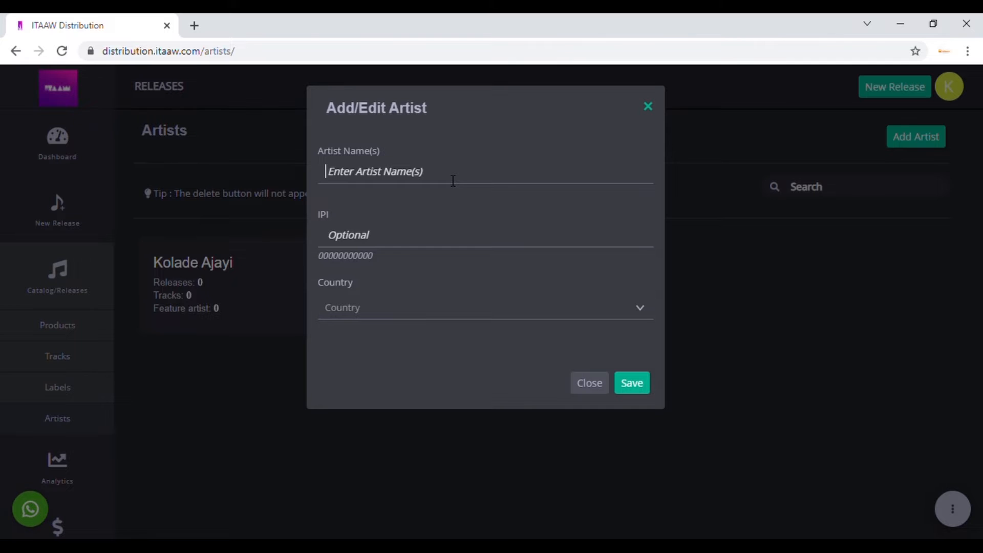
pyautogui.write('Yo')
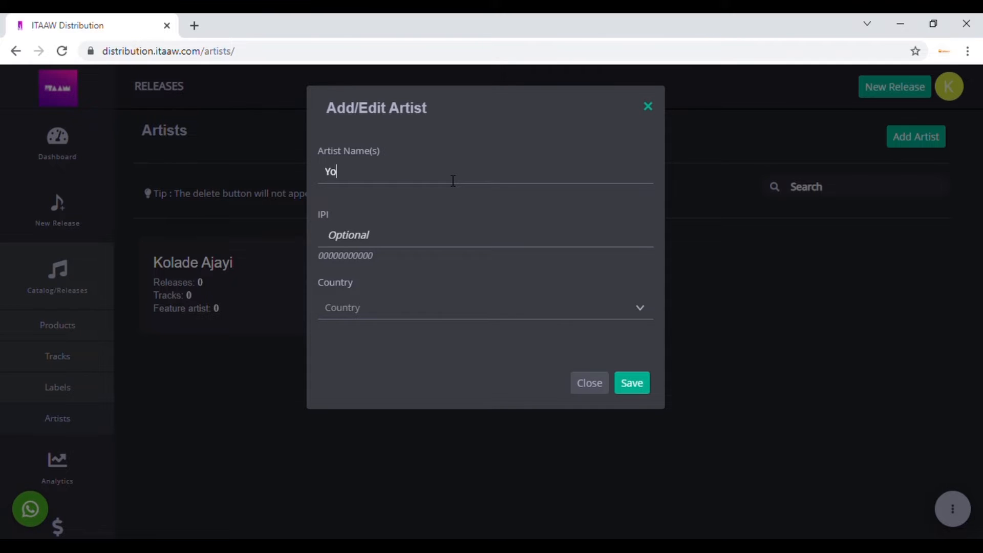
pyautogui.write('vi')
pyautogui.click(380, 241)
pyautogui.click(468, 317)
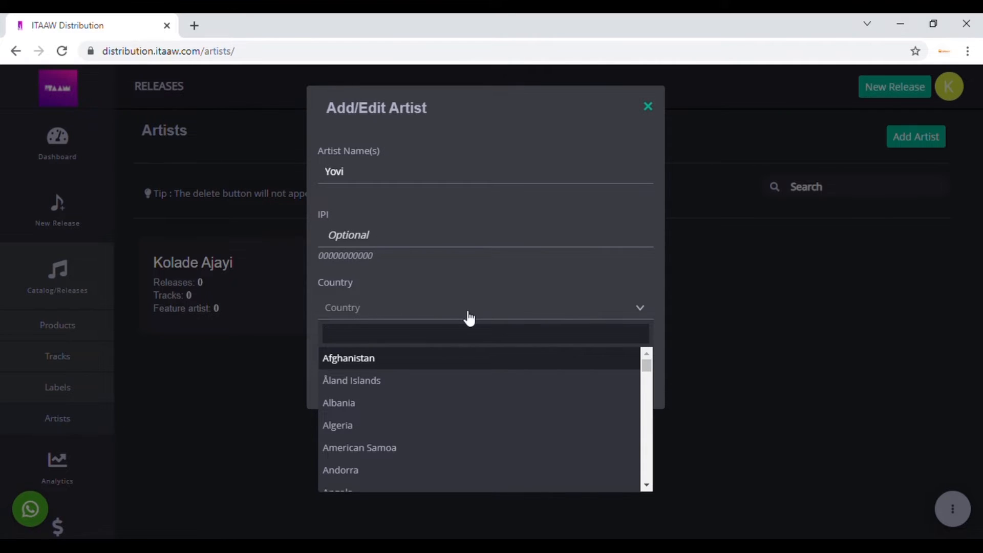
pyautogui.write('nig')
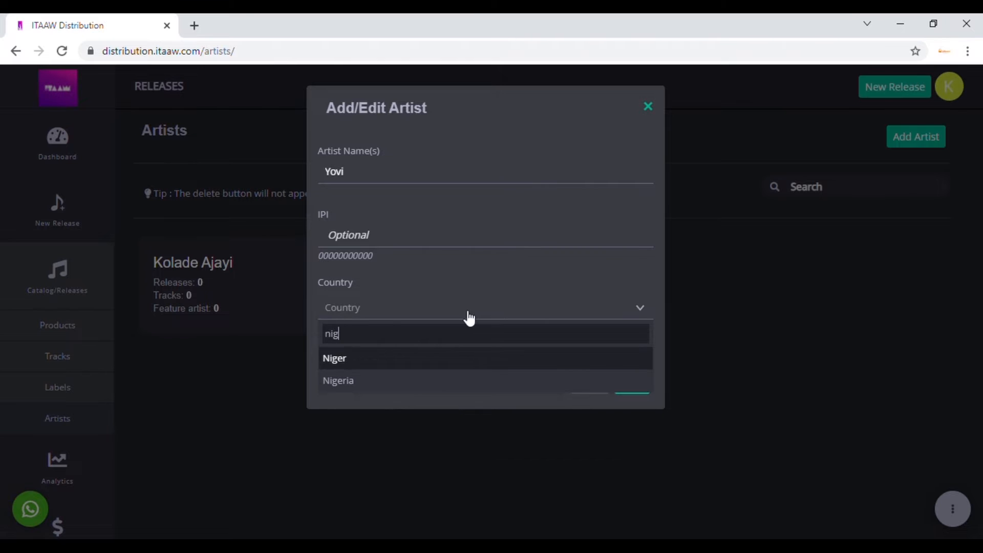
pyautogui.click(386, 385)
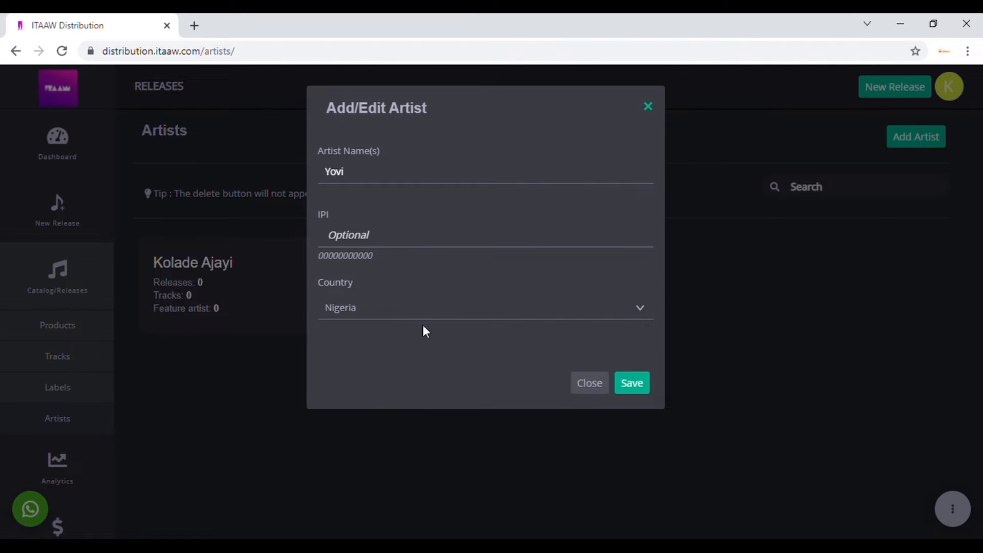
pyautogui.click(642, 385)
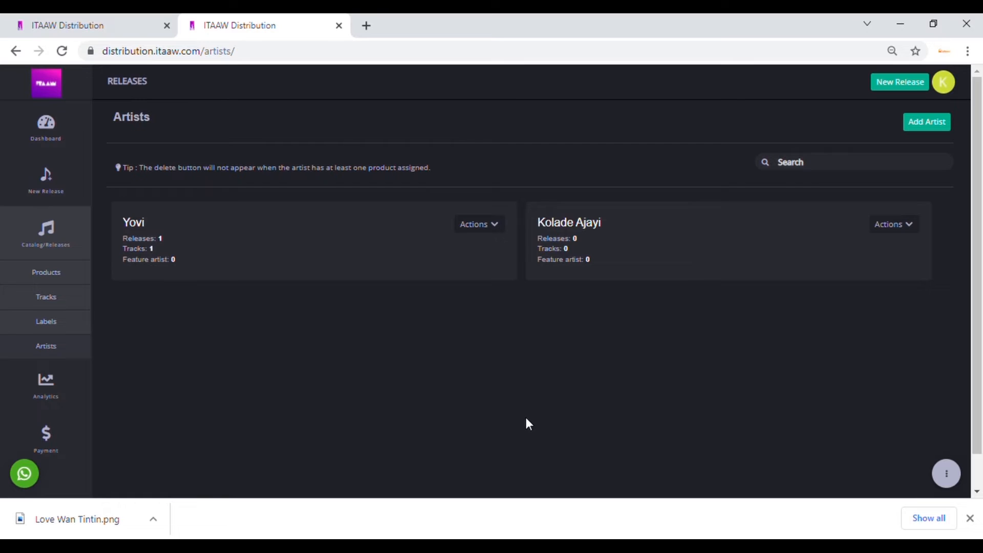
# Open the Actions menu on Yovi's artist card.
pyautogui.click(495, 229)
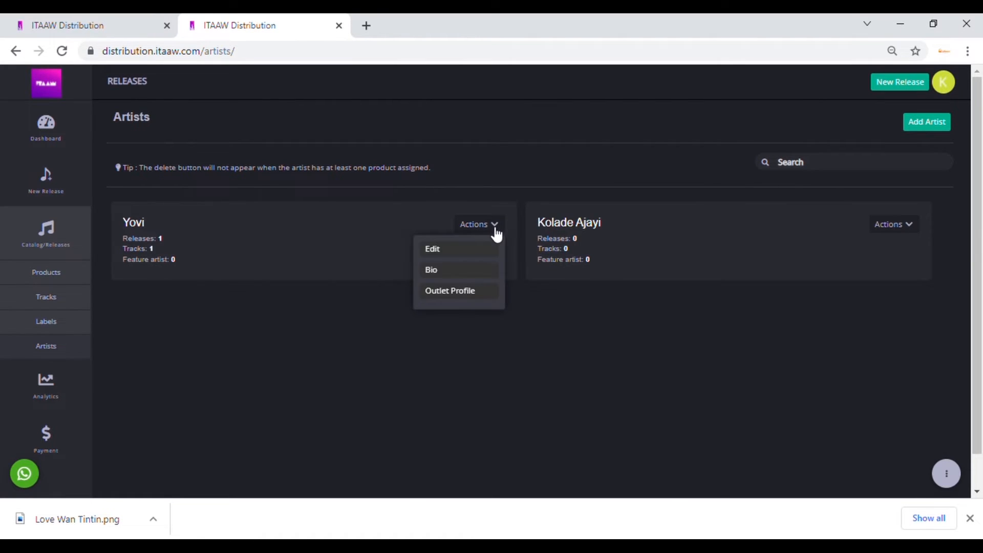
# Open Yovi's Outlet Profile form with its Spotify and Apple Music ID fields.
pyautogui.click(448, 297)
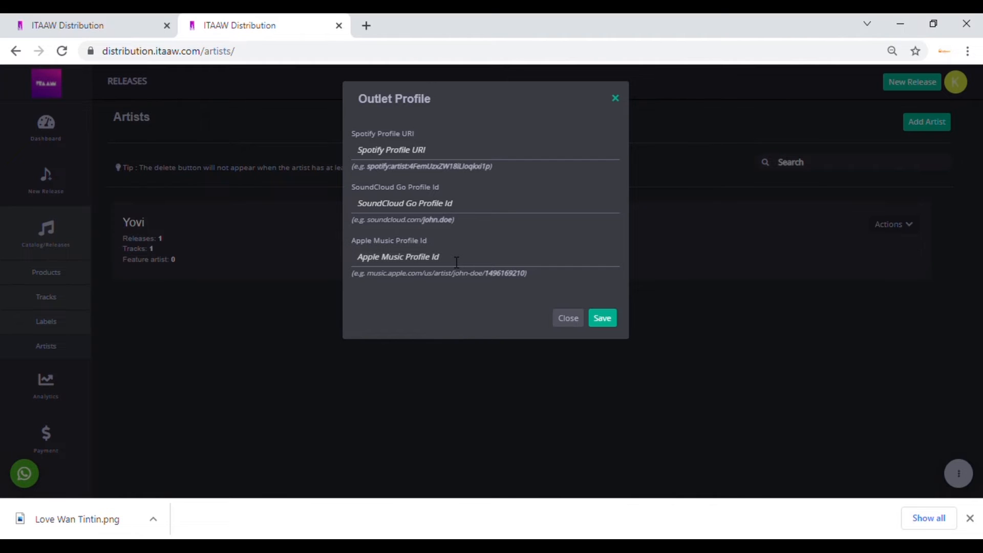
pyautogui.click(370, 29)
# Go to open.spotify.com, search 'yovi' and open Yovi's verified artist page.
pyautogui.write('op')
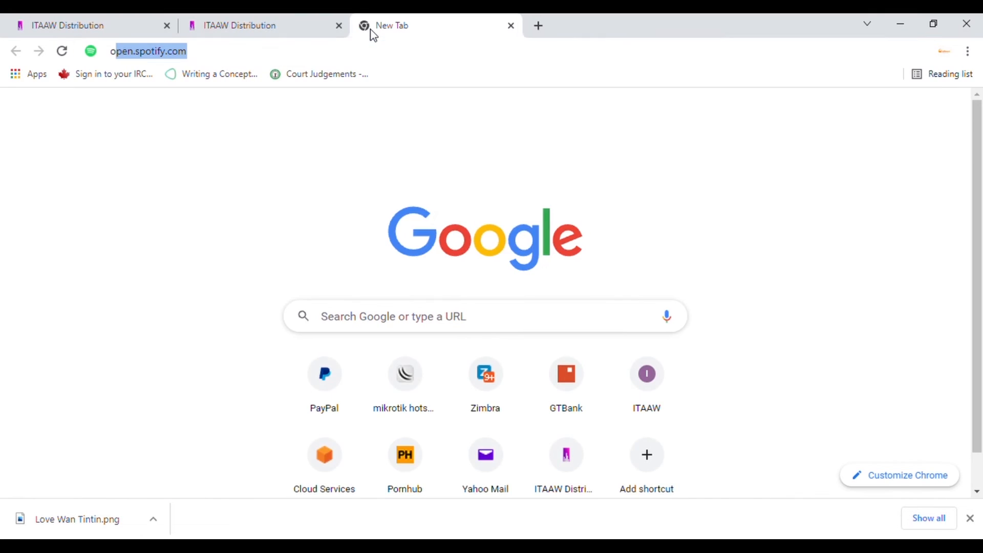
pyautogui.write('en')
pyautogui.press('Return')
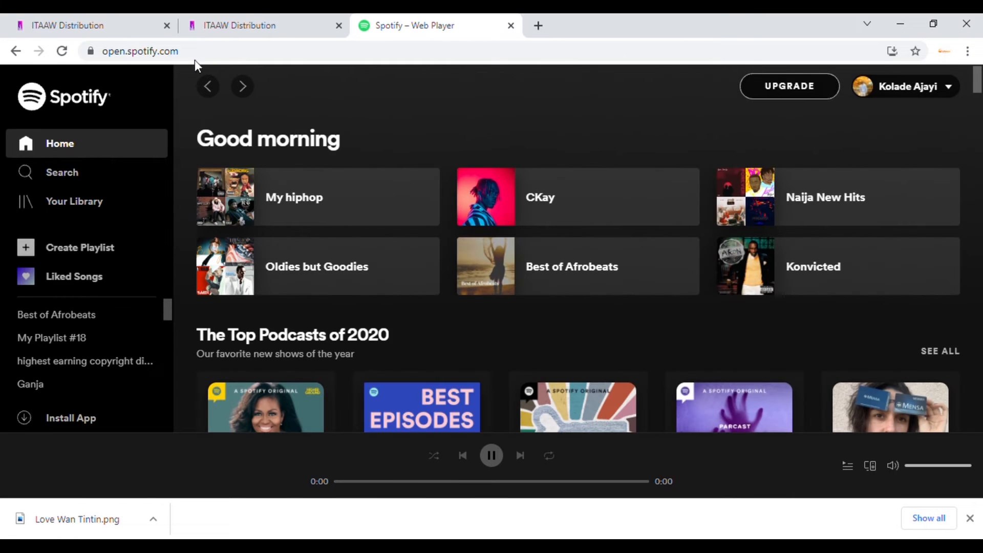
pyautogui.click(53, 184)
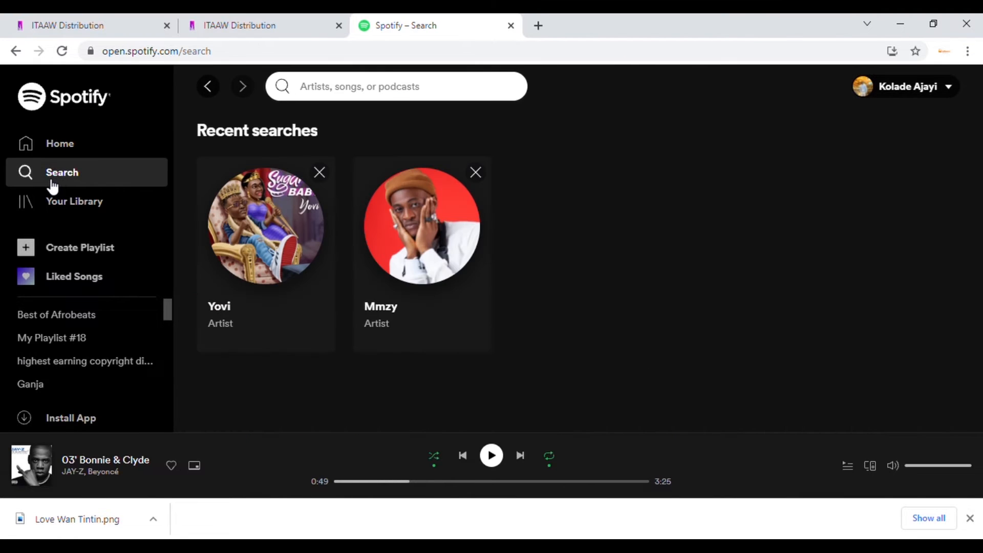
pyautogui.write('t')
pyautogui.press('BackSpace')
pyautogui.write('y')
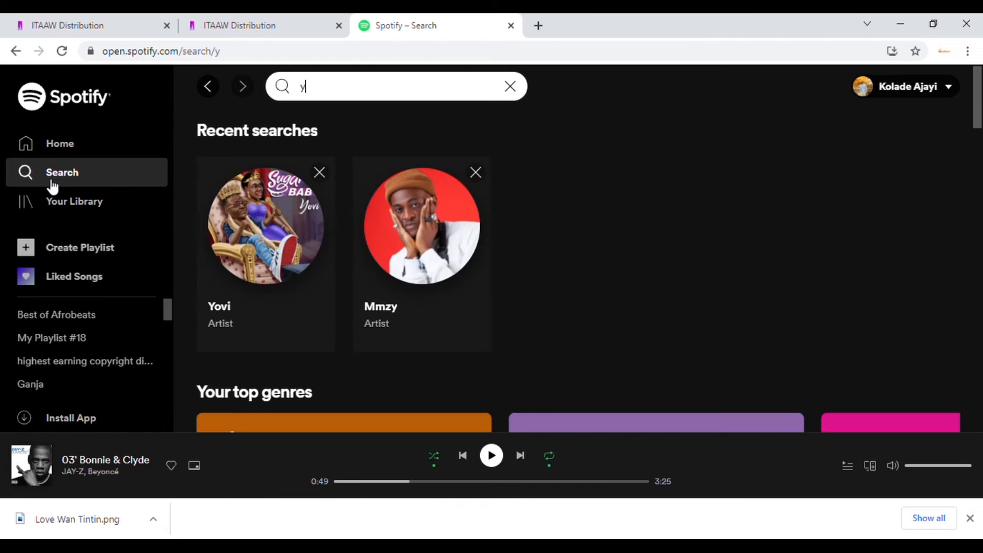
pyautogui.write('ovi')
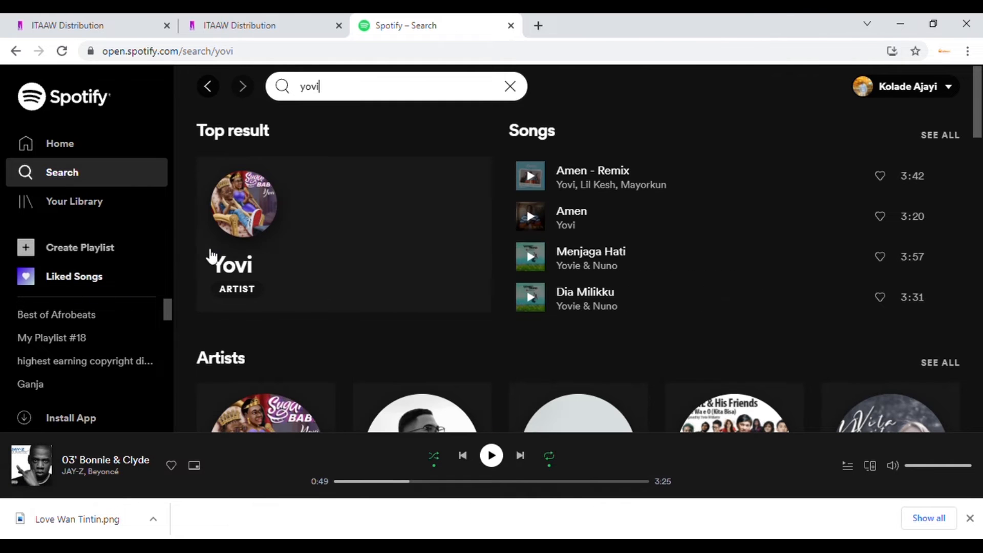
pyautogui.click(239, 263)
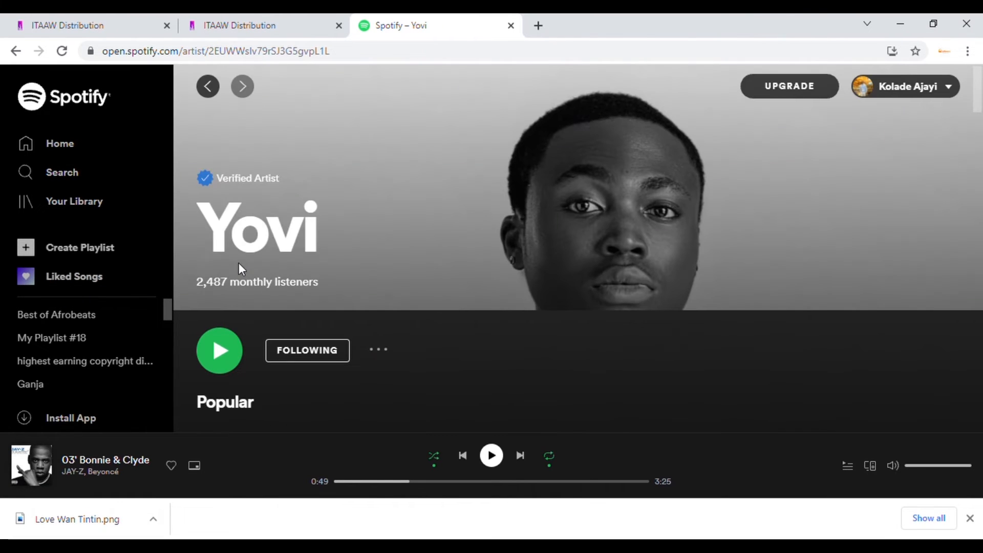
# Copy Yovi's Spotify URI from the artist page's Share options, holding Alt.
pyautogui.click(384, 352)
pyautogui.moveTo(464, 274)
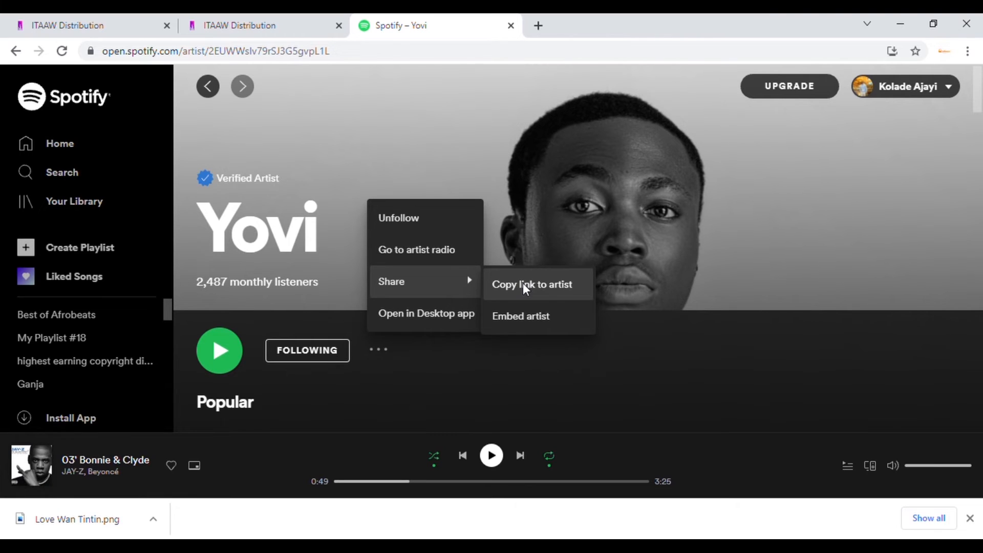
pyautogui.press('alt')
pyautogui.press('alt')
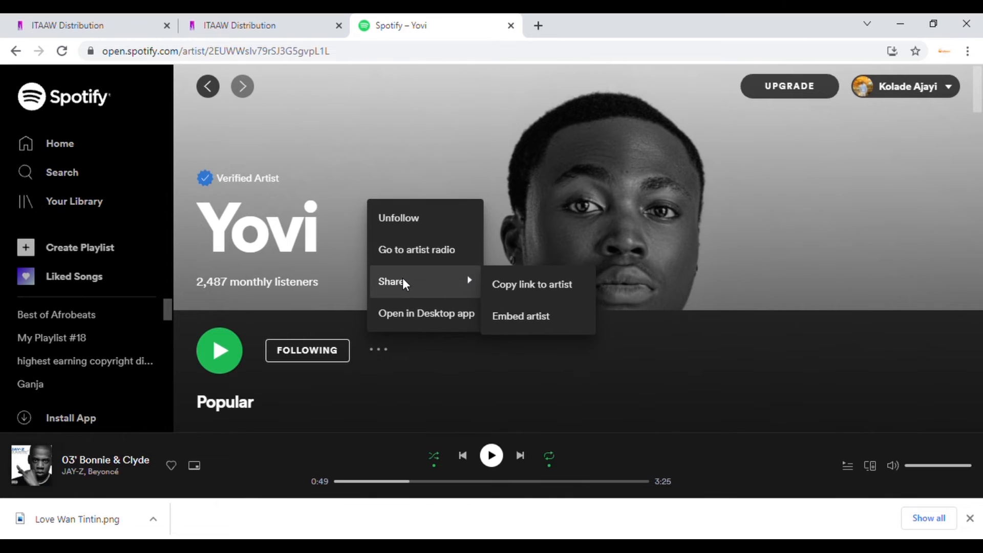
pyautogui.press('alt')
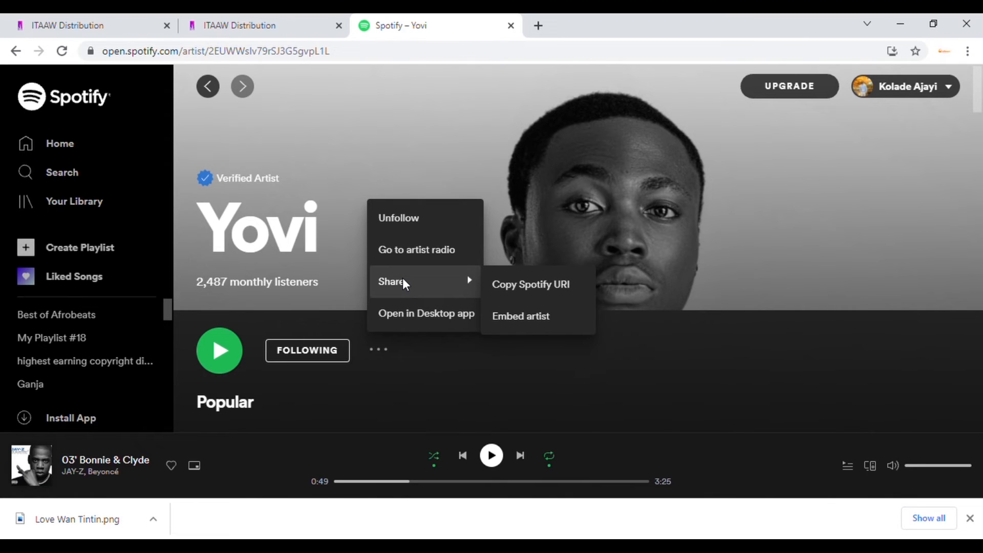
pyautogui.click(512, 287)
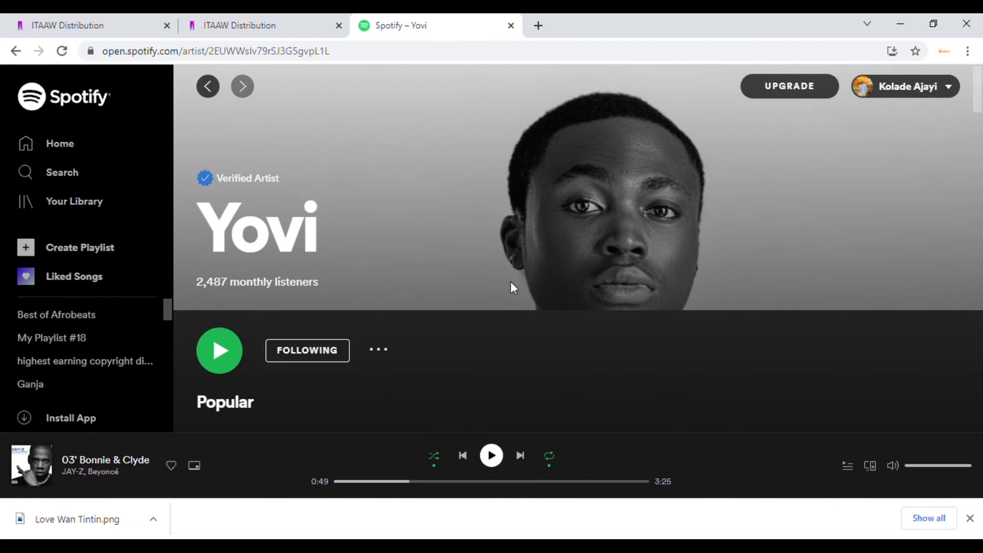
# Paste the copied URI into Yovi's Spotify Profile URI field in ITAAW Distribution.
pyautogui.click(270, 23)
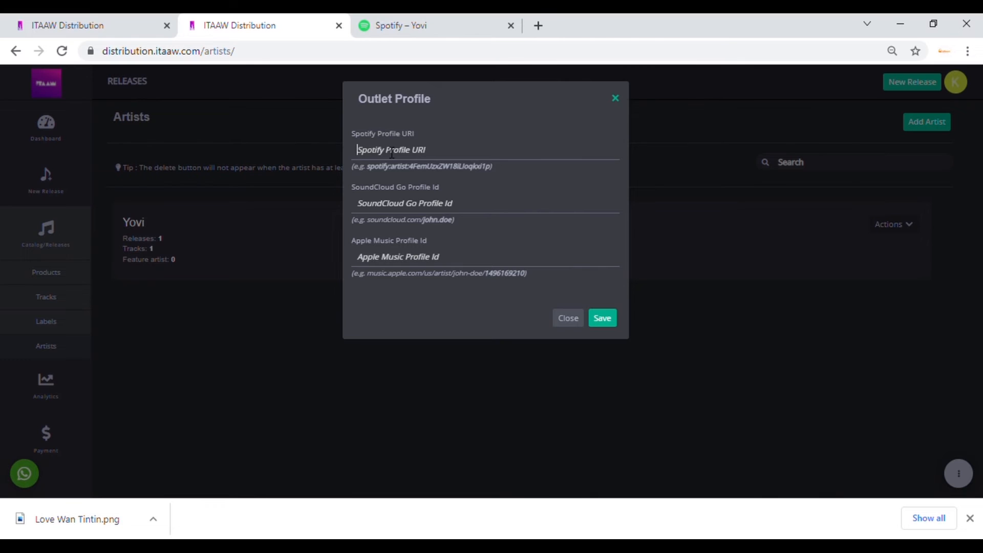
pyautogui.hotkey('ctrl', 'v')
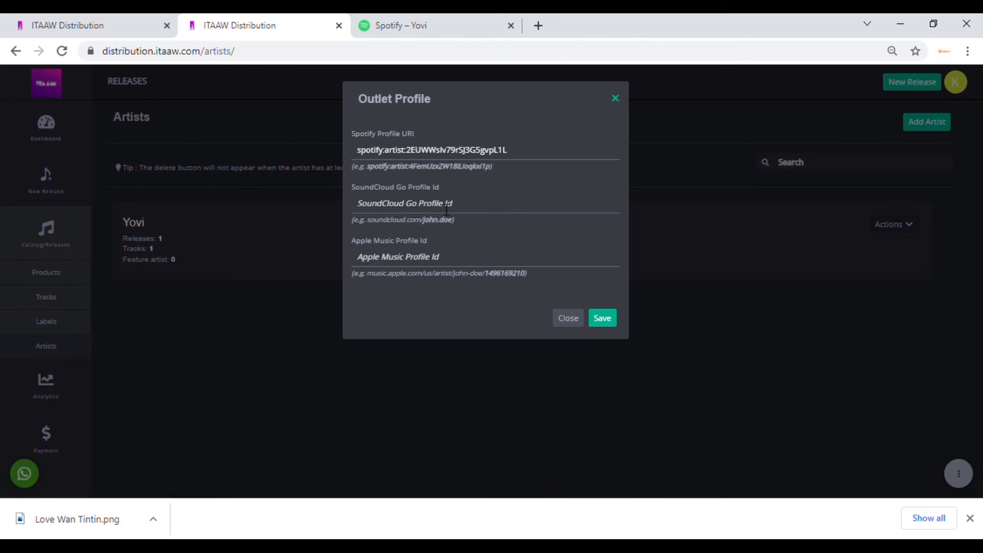
# Load applemusic.com in a new tab, search 'yovi' and open Yovi's artist page.
pyautogui.click(542, 25)
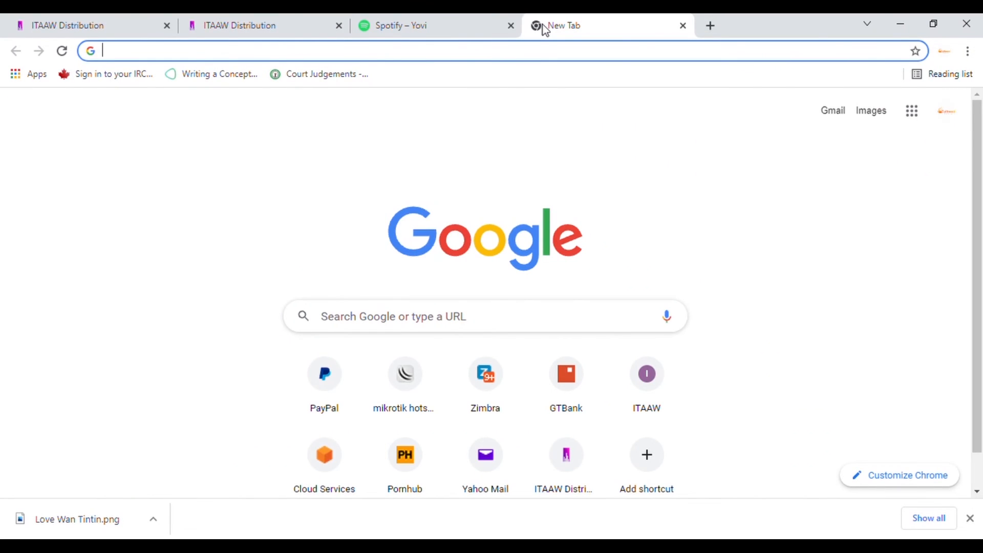
pyautogui.write('applemusi')
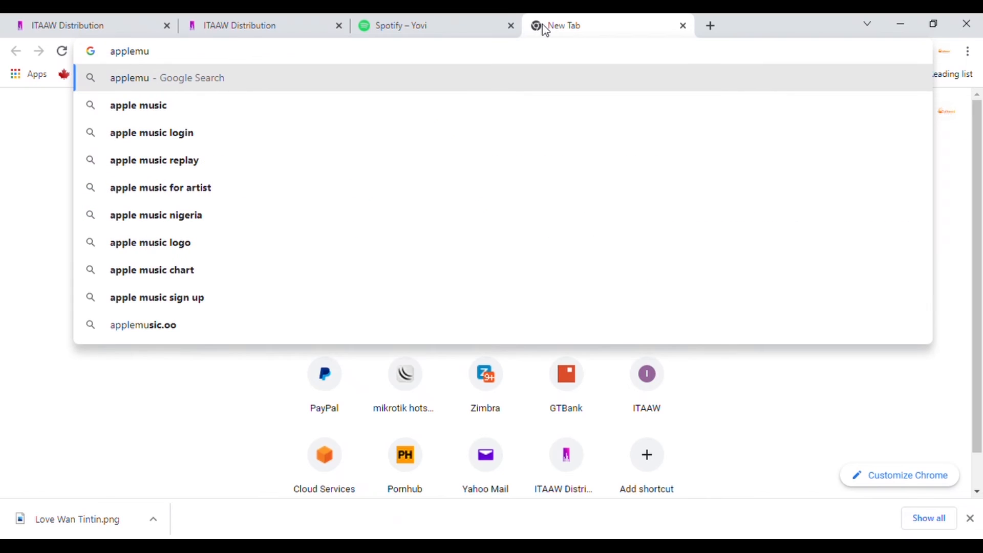
pyautogui.write('c.com')
pyautogui.press('Return')
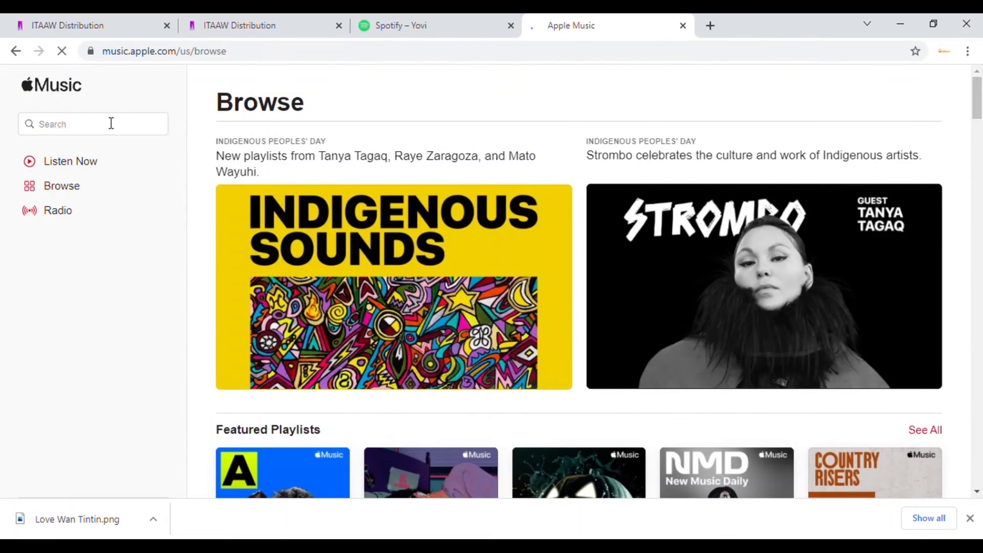
pyautogui.click(111, 123)
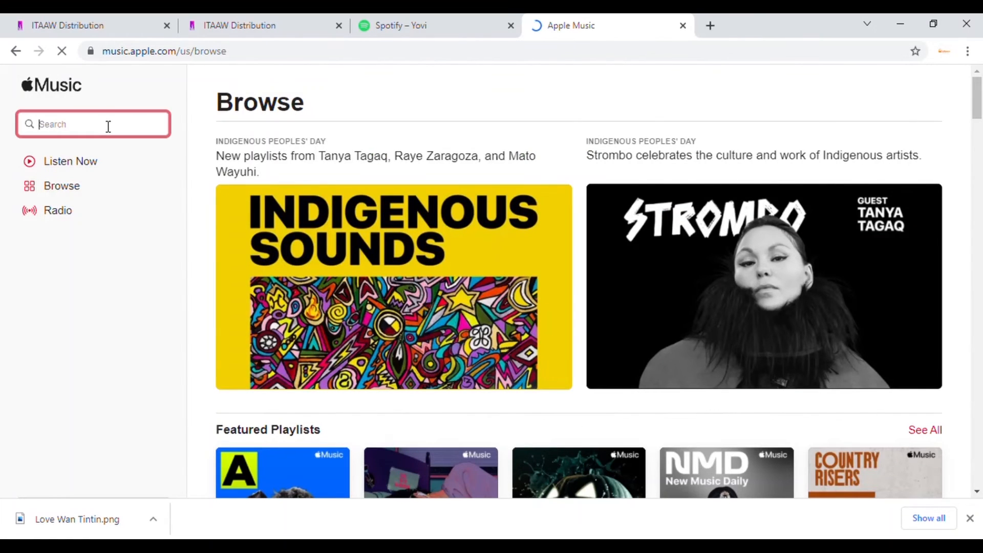
pyautogui.write('yovi')
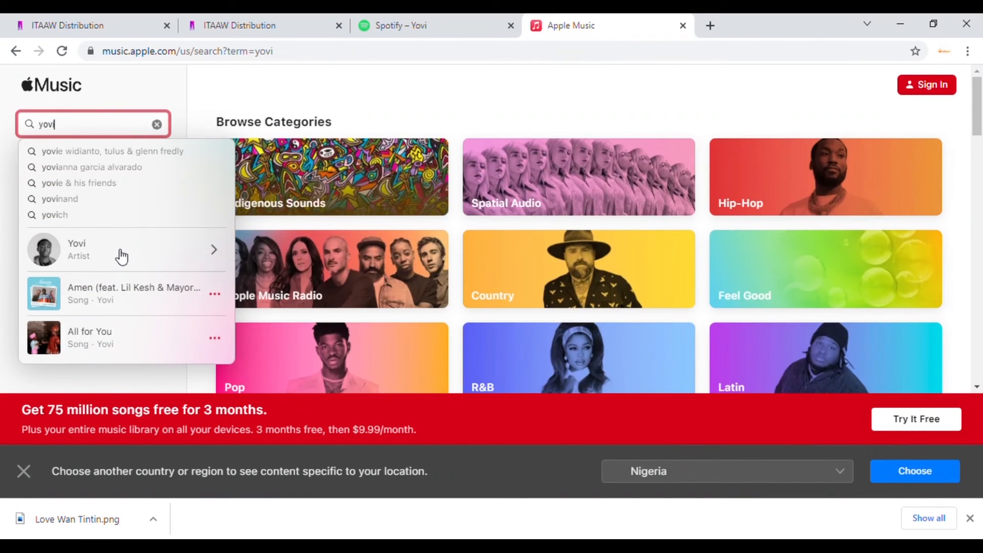
pyautogui.click(122, 256)
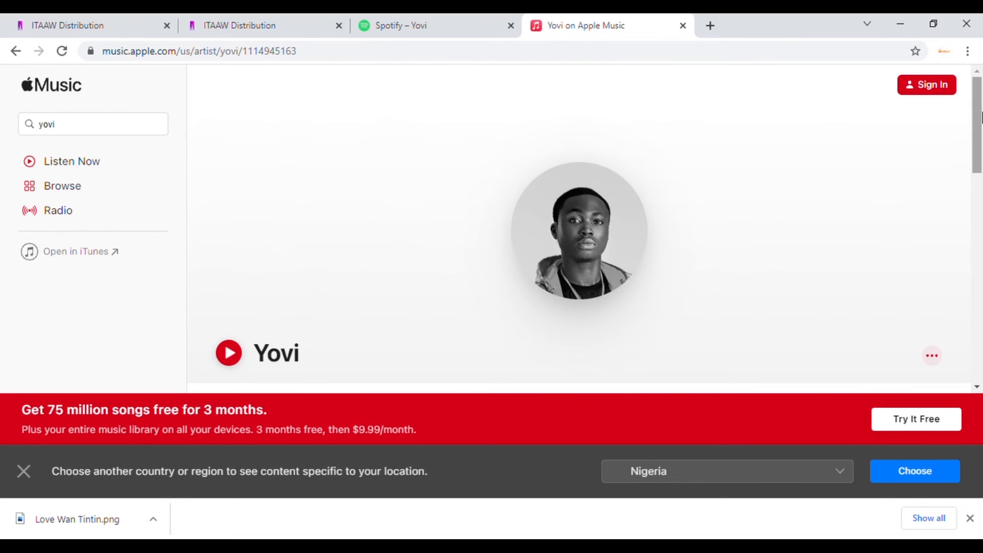
# Copy the link to Yovi's Apple Music artist page via Share > Copy Link.
pyautogui.moveTo(980, 117); pyautogui.dragTo(980, 150)
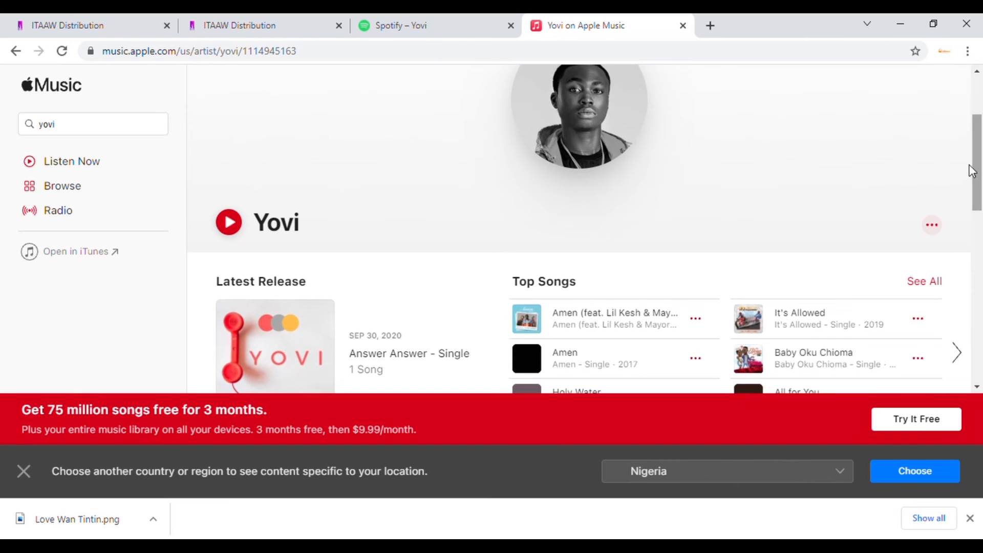
pyautogui.click(932, 225)
pyautogui.click(886, 256)
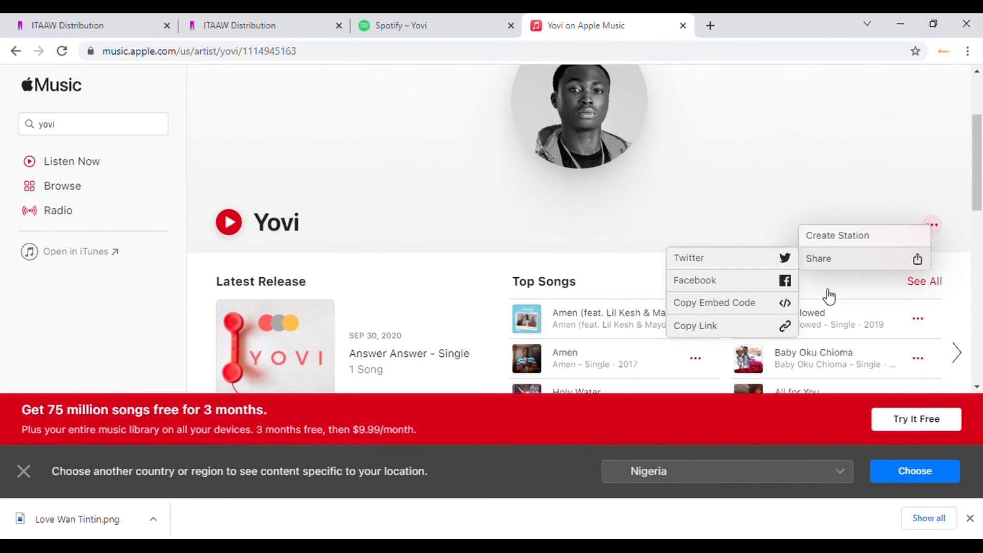
pyautogui.moveTo(832, 256)
pyautogui.click(743, 327)
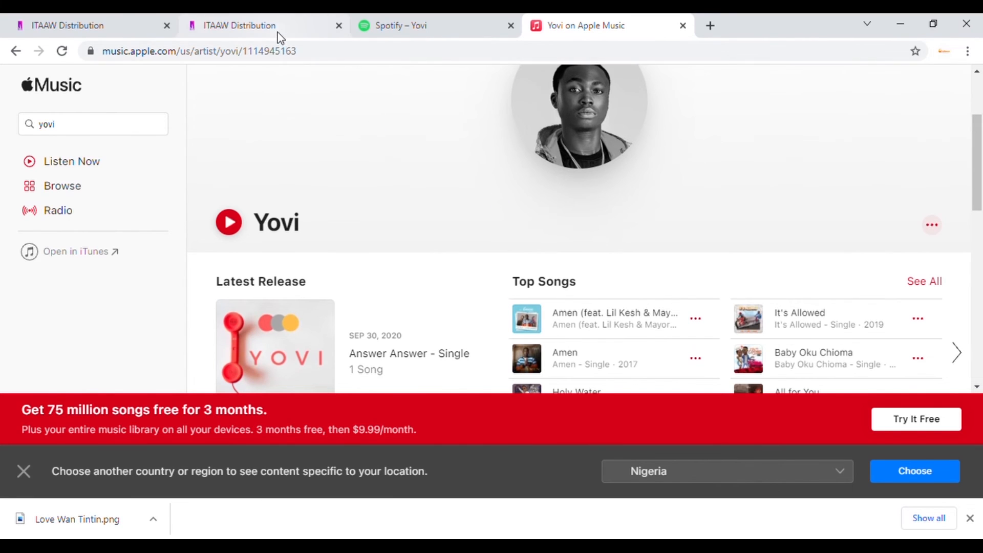
pyautogui.click(278, 30)
pyautogui.click(395, 264)
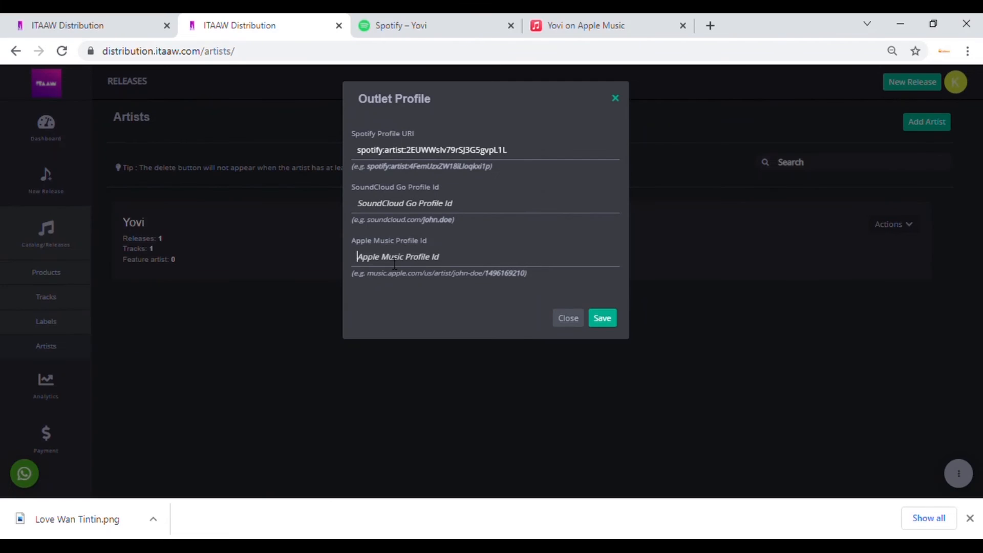
pyautogui.hotkey('ctrl', 'v')
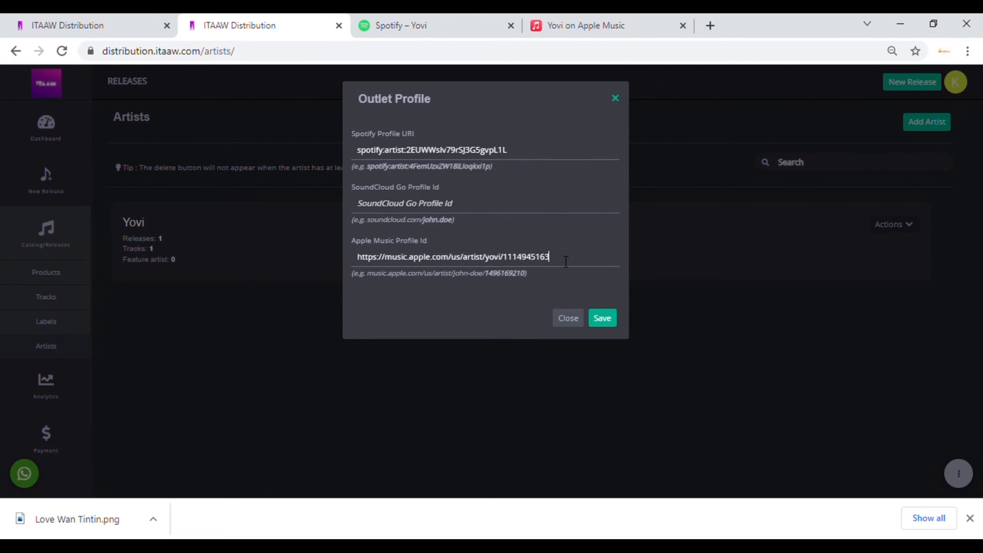
pyautogui.click(607, 320)
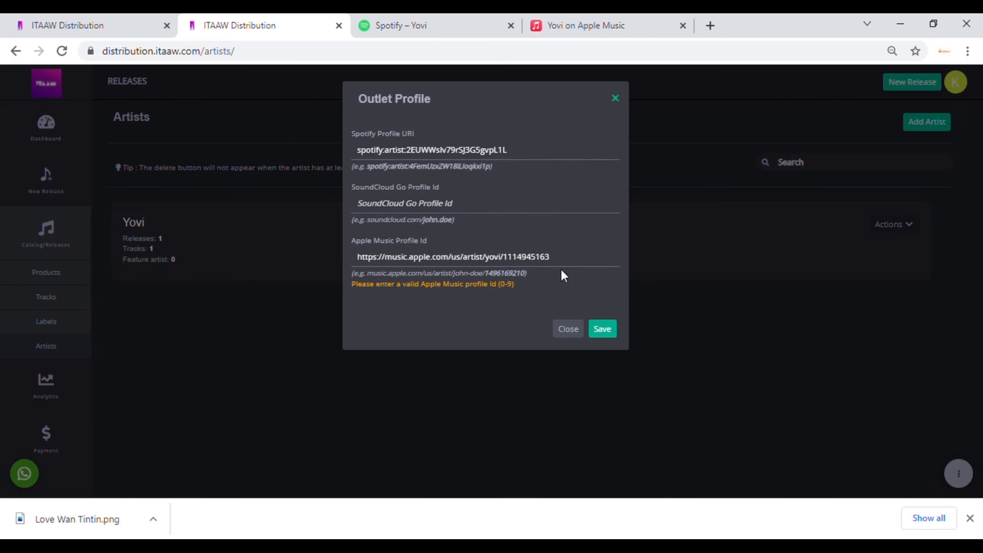
pyautogui.click(508, 261)
pyautogui.moveTo(509, 261); pyautogui.dragTo(345, 262)
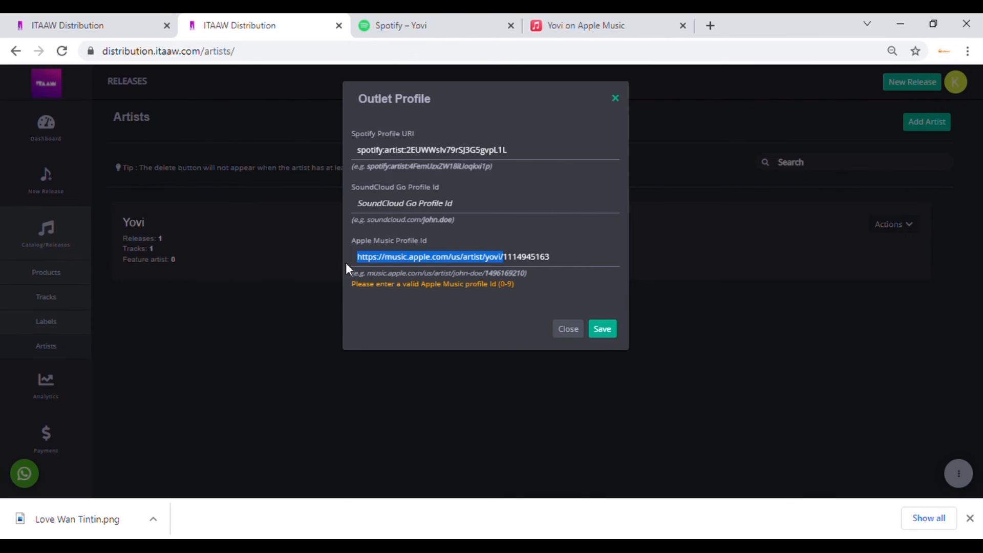
pyautogui.press('BackSpace')
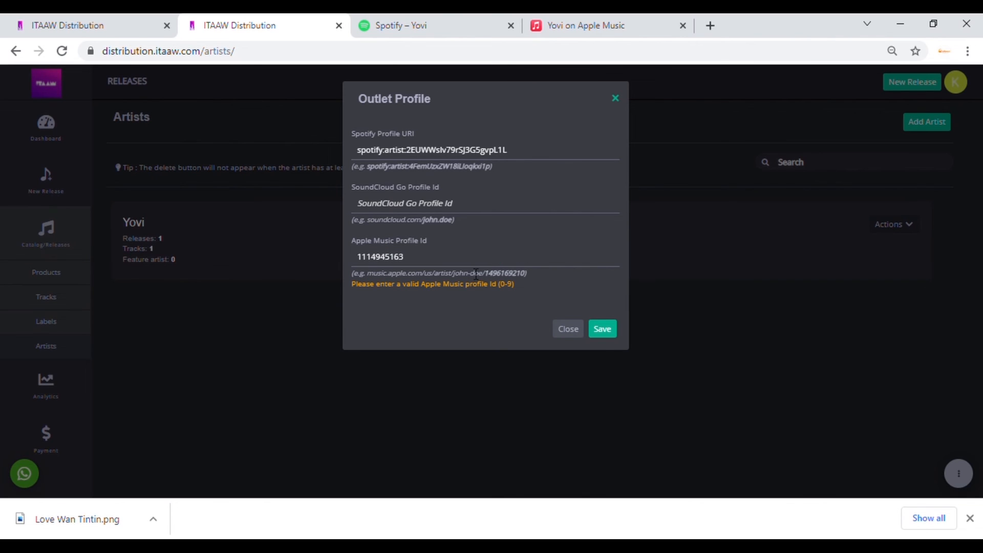
pyautogui.click(603, 330)
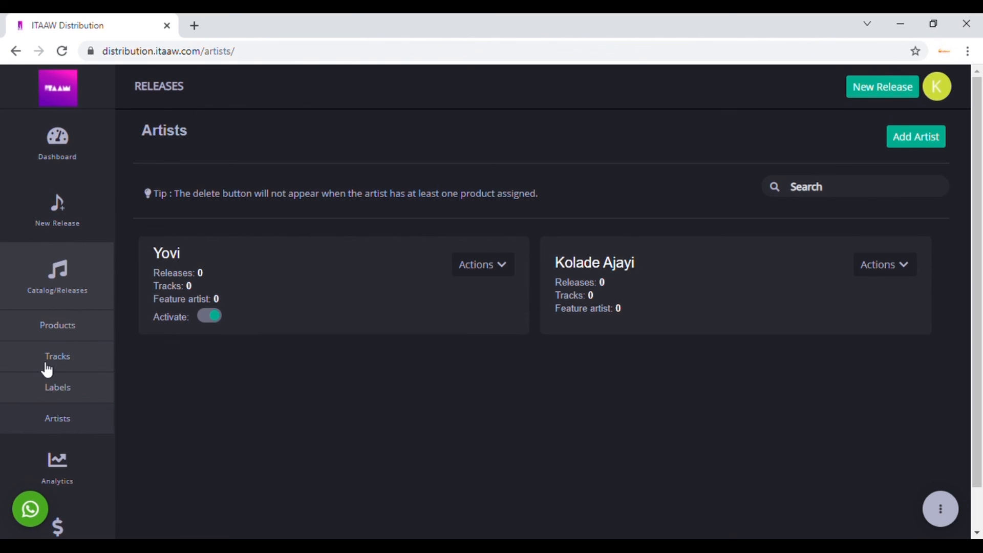
# Go to the Labels page showing the existing ITAAW label.
pyautogui.click(78, 395)
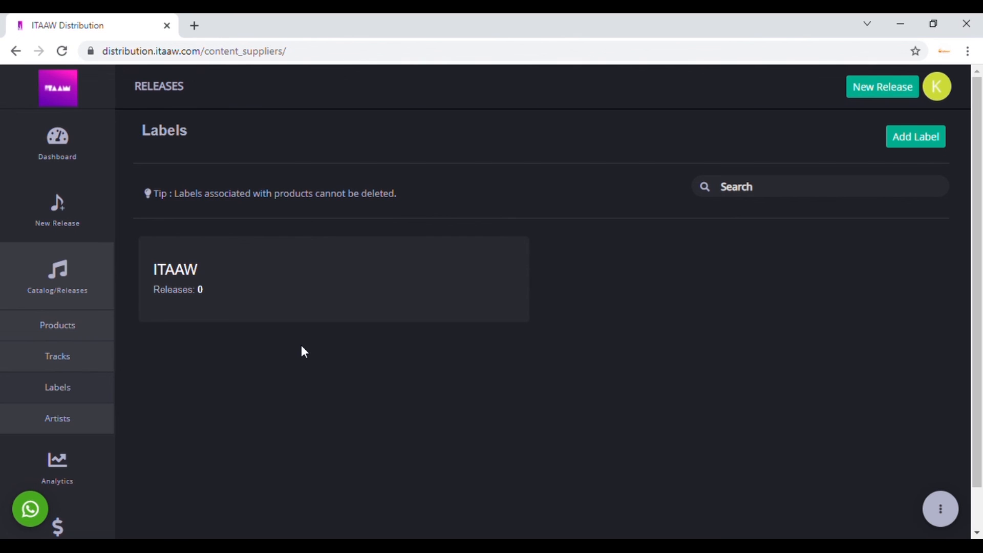
# Create a new label named 'Yovi Records' and save it.
pyautogui.click(896, 145)
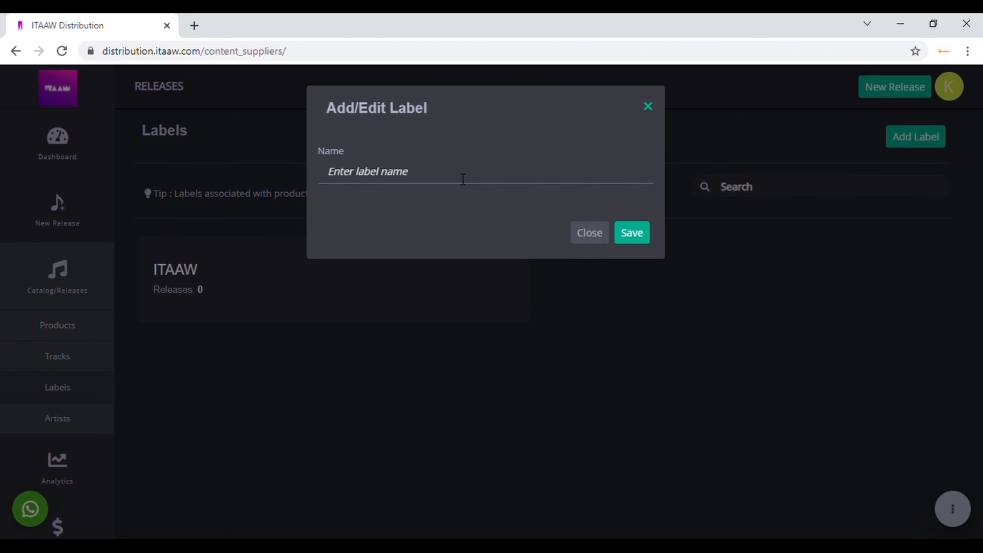
pyautogui.write('Yovi Records')
pyautogui.click(632, 233)
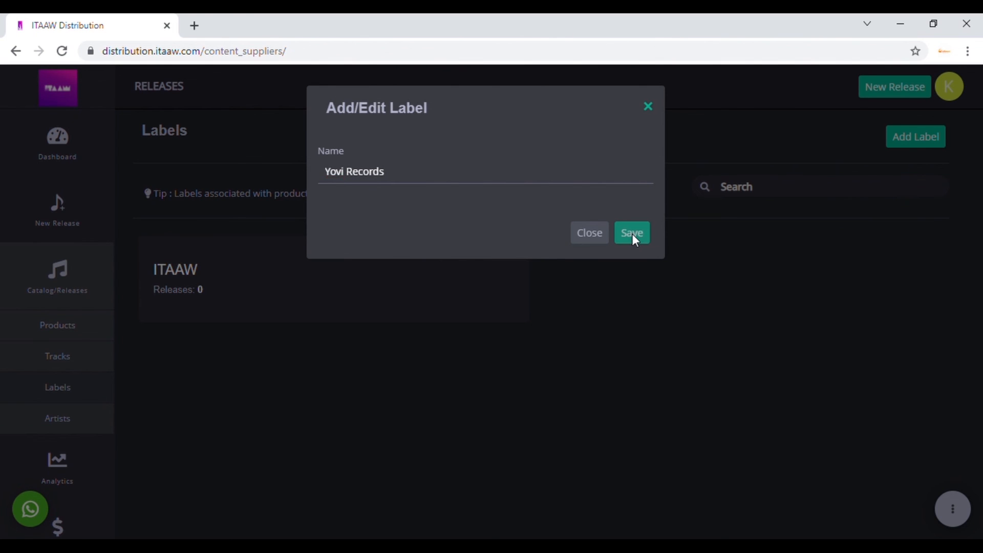